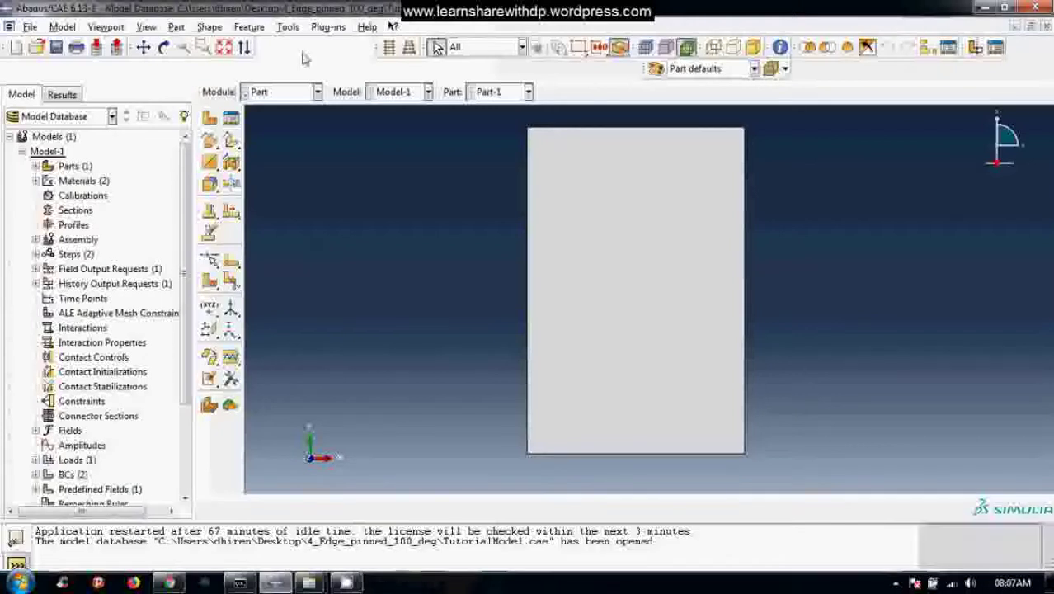
# - Switch to the Load module and open the Load Manager, moving it clear of the model tree
pyautogui.click(290, 95)
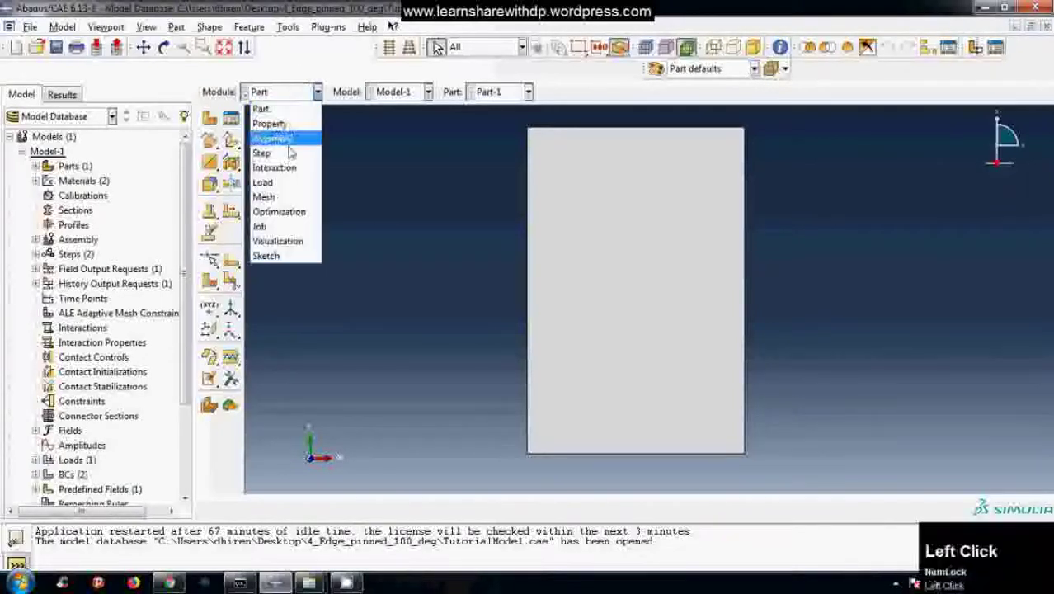
pyautogui.click(272, 179)
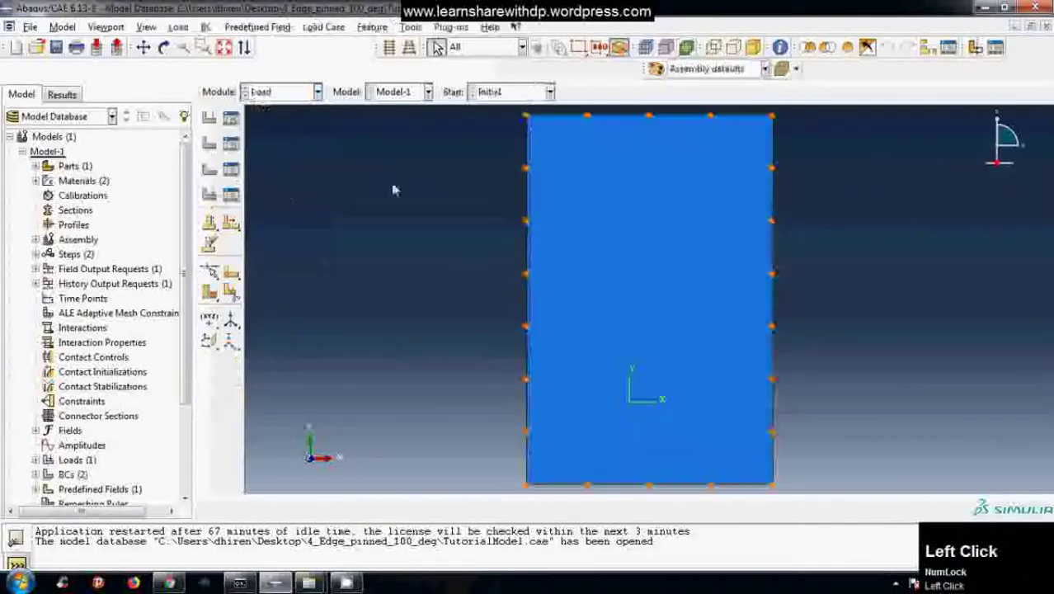
pyautogui.click(181, 28)
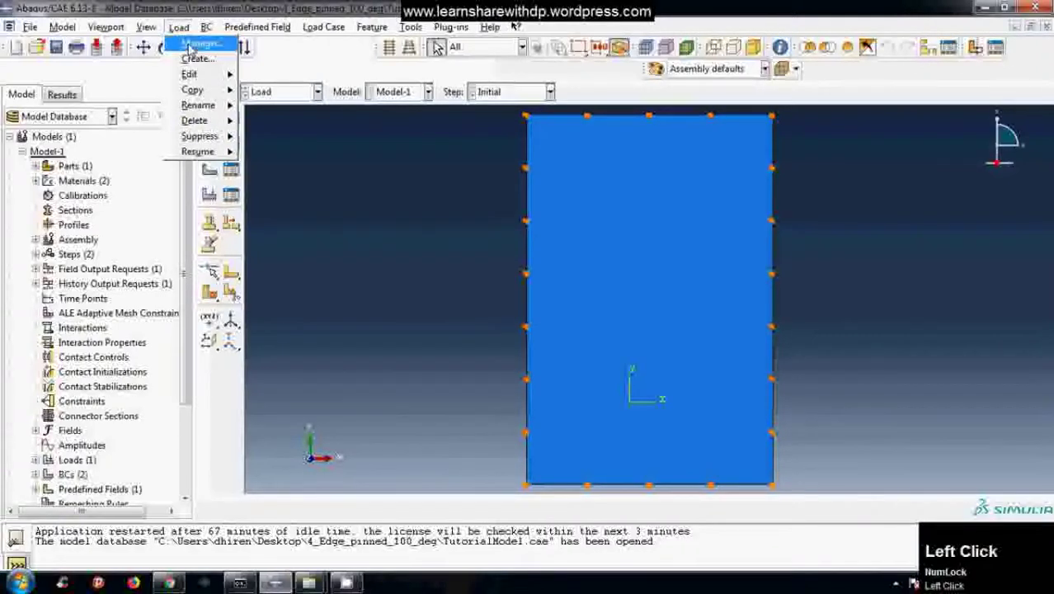
pyautogui.click(198, 43)
pyautogui.moveTo(237, 163); pyautogui.dragTo(348, 168)
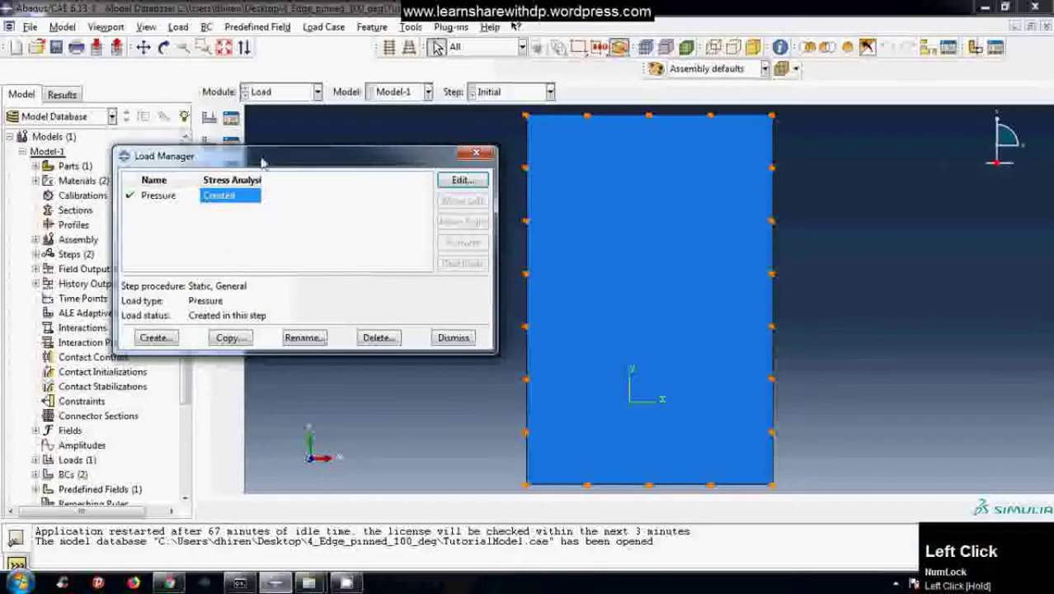
pyautogui.click(265, 249)
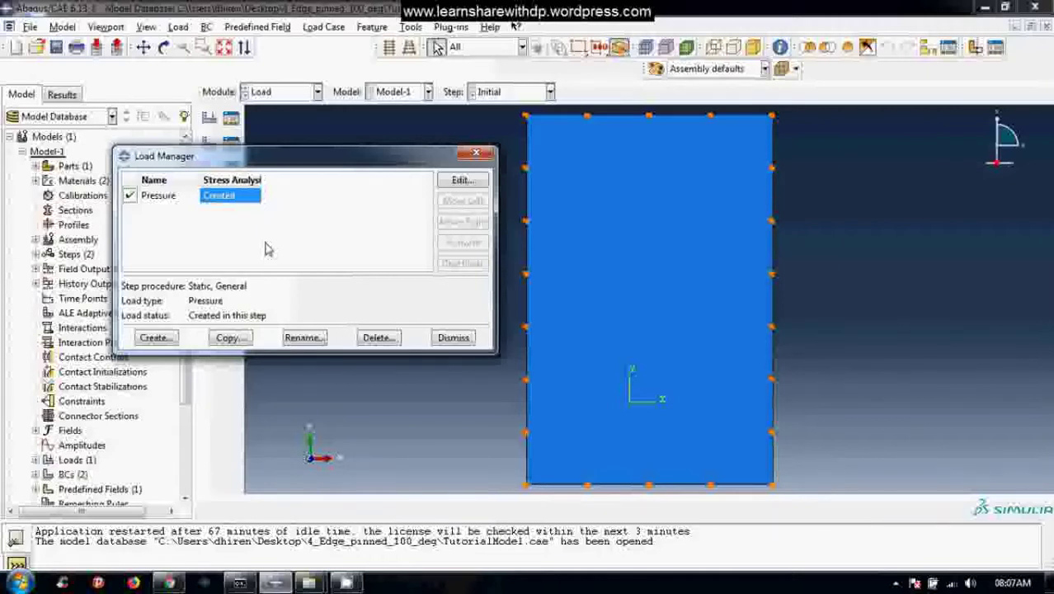
# - Start a Body force load in the Stress Analysis step and pick the plate body as its region
pyautogui.click(266, 249)
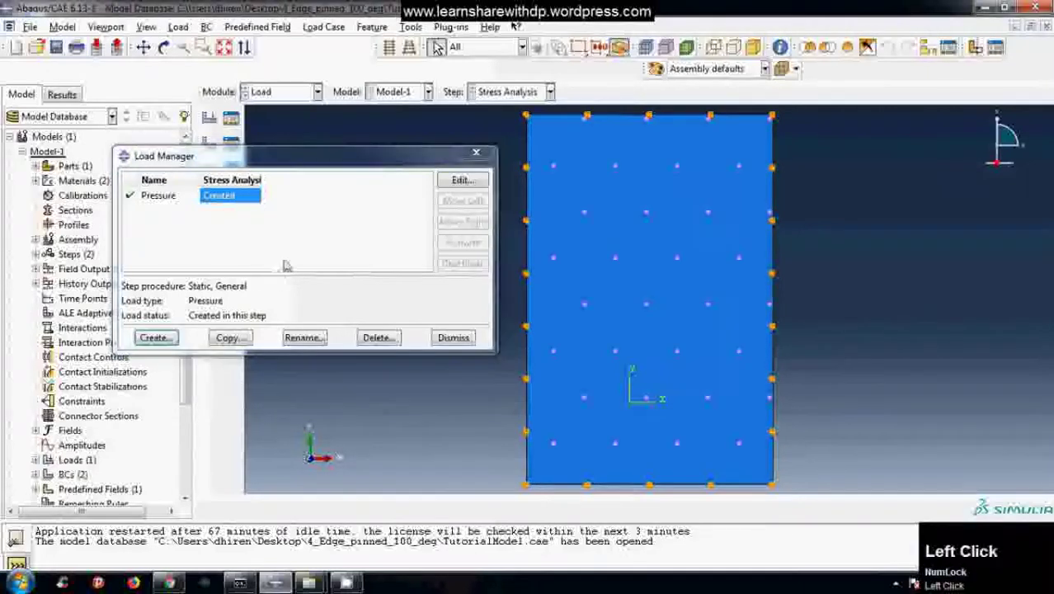
pyautogui.click(157, 338)
pyautogui.moveTo(280, 301); pyautogui.dragTo(283, 305)
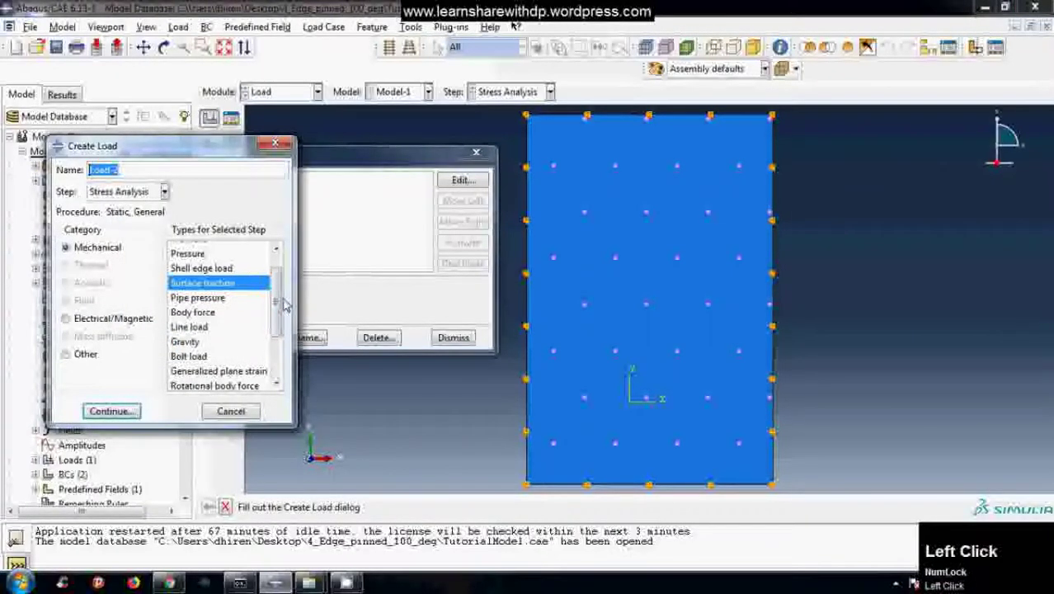
pyautogui.click(191, 314)
pyautogui.click(110, 411)
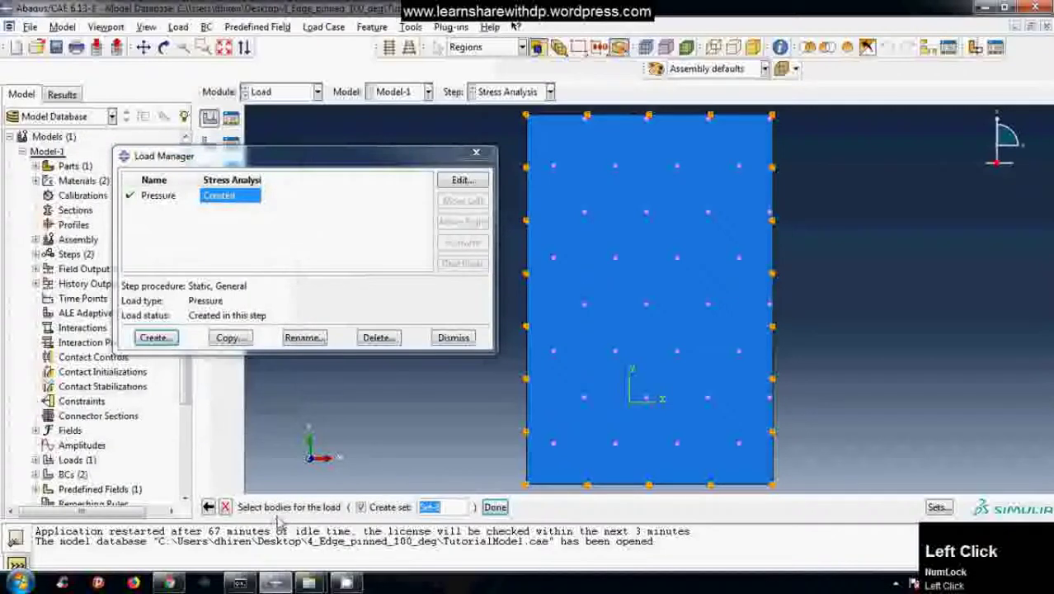
pyautogui.click(620, 359)
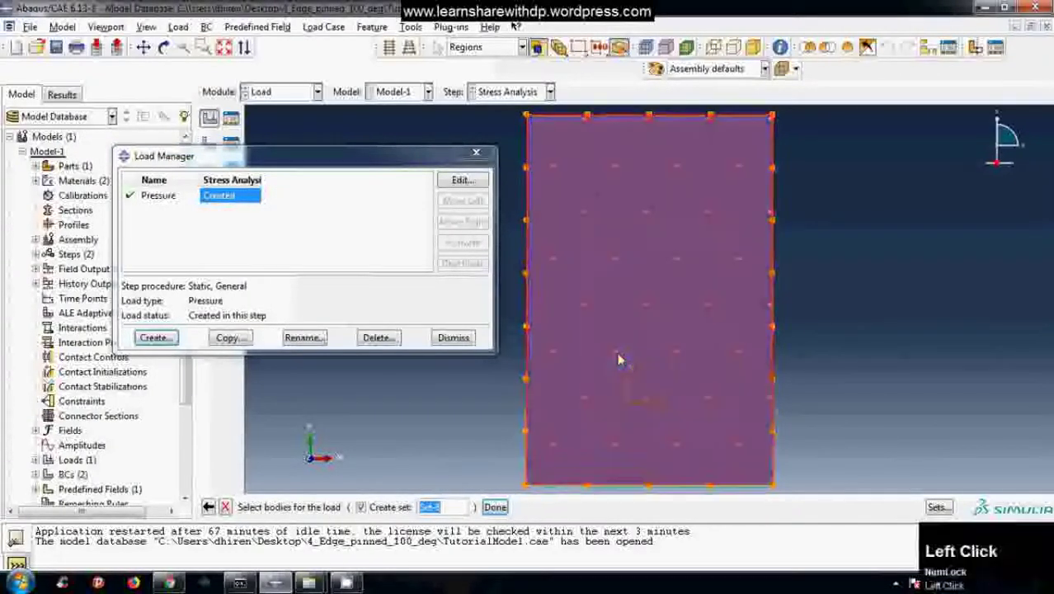
# - Confirm the plate as region Set-8, then zoom and rotate to view the plate in 3D
pyautogui.click(496, 508)
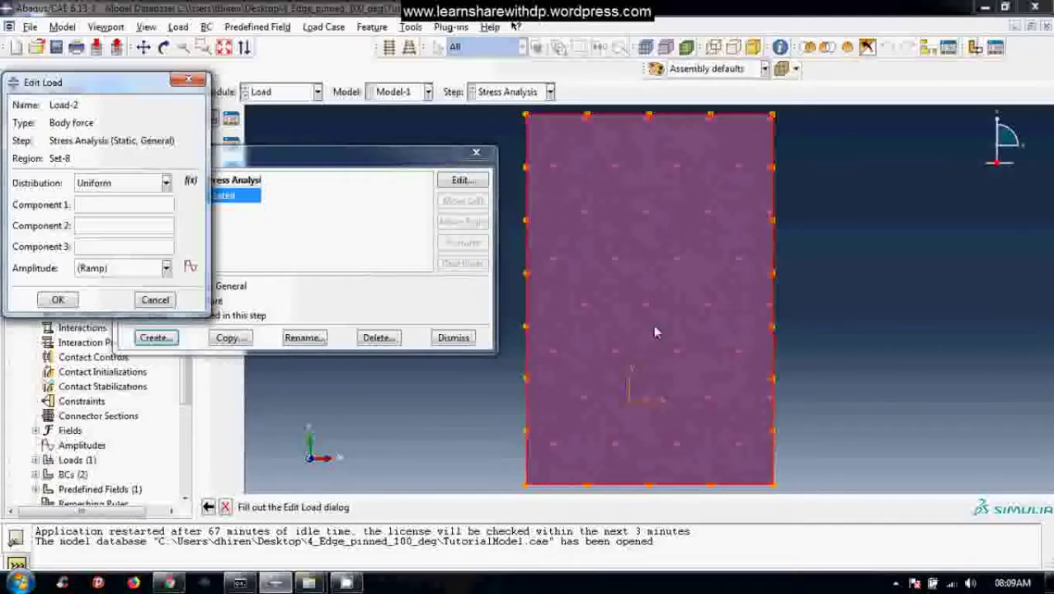
pyautogui.scroll(2, 775, 322)
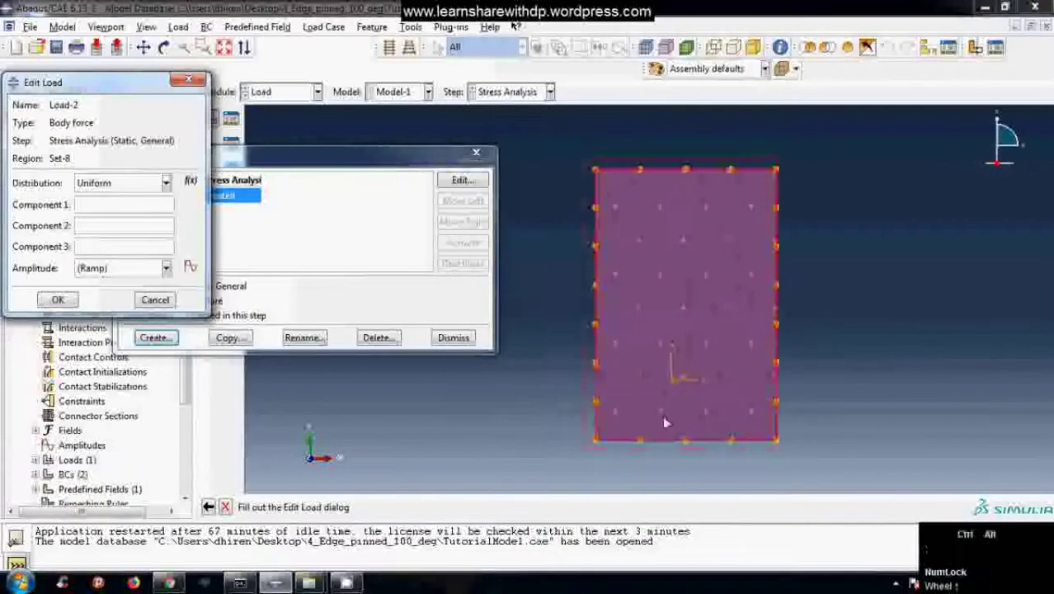
pyautogui.keyDown('ctrl'); pyautogui.keyDown('alt'); pyautogui.moveTo(787, 326); pyautogui.dragTo(654, 351); pyautogui.keyUp('alt'); pyautogui.keyUp('ctrl')
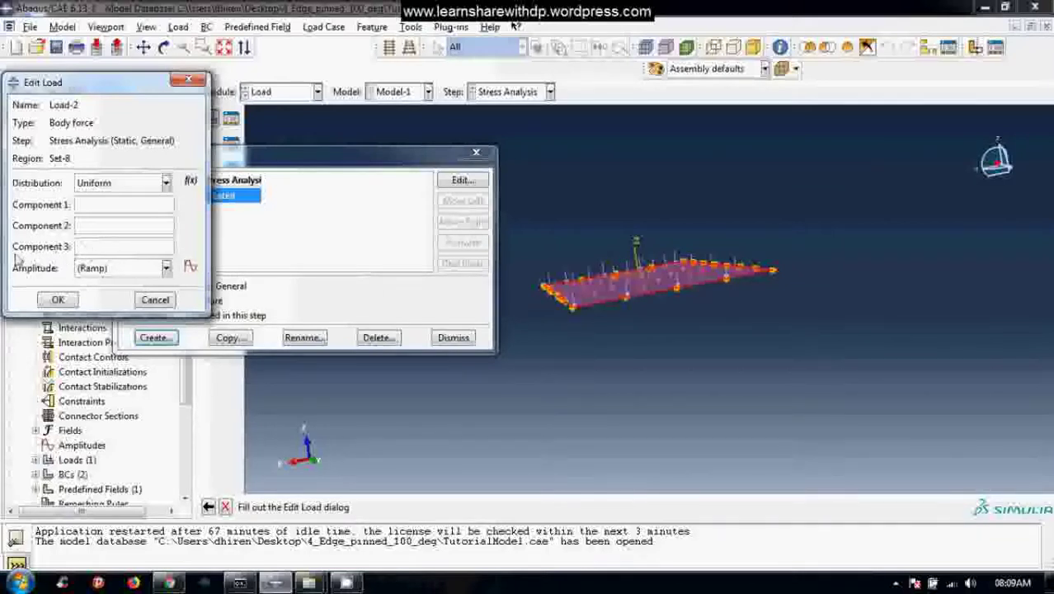
# - Give body force Load-2 components 0, 0 and −12 and save it
pyautogui.click(107, 248)
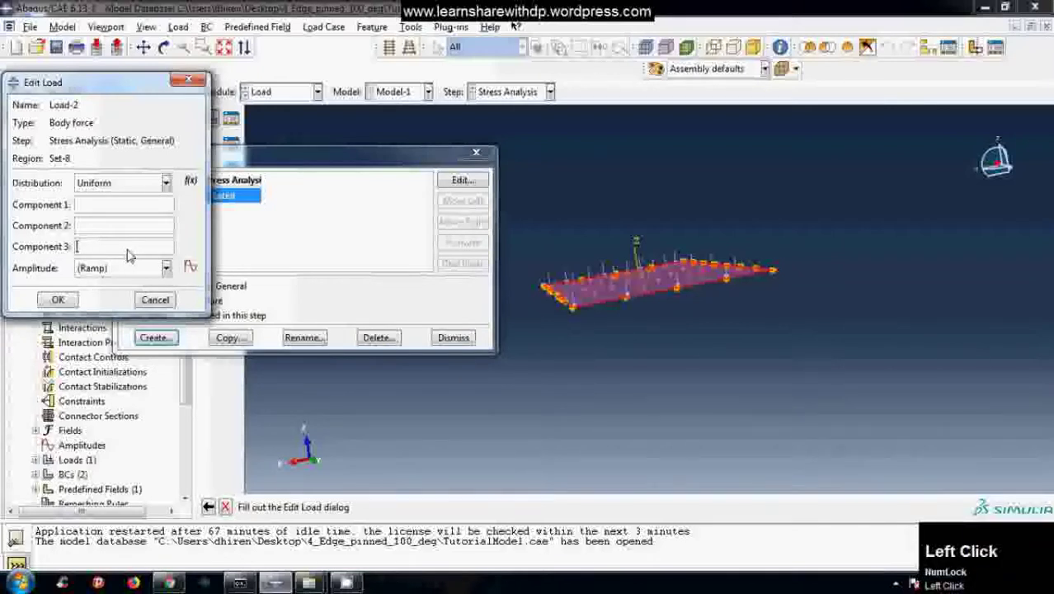
pyautogui.write('-12')
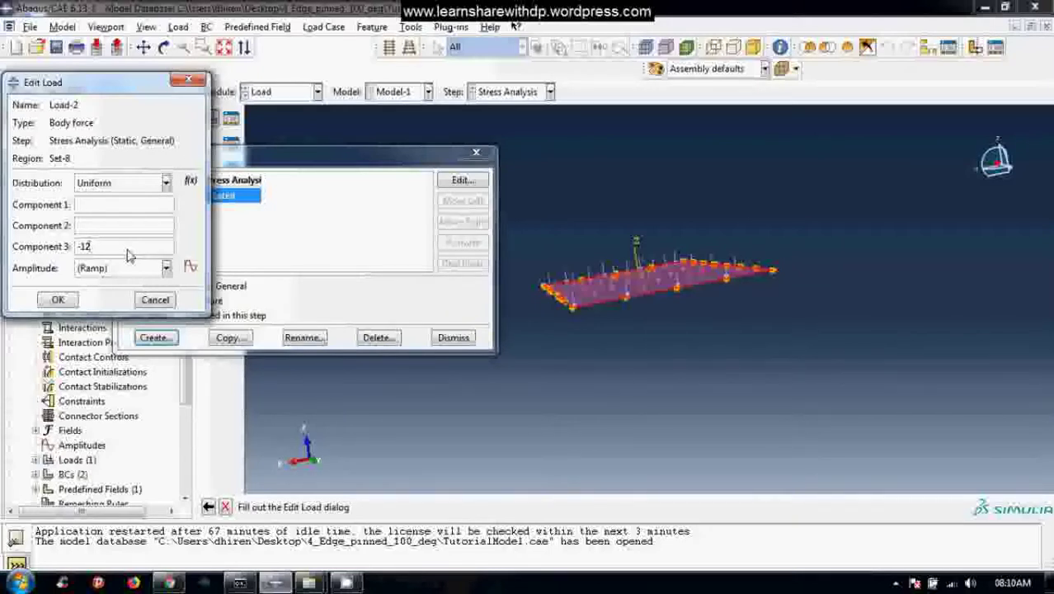
pyautogui.click(112, 211)
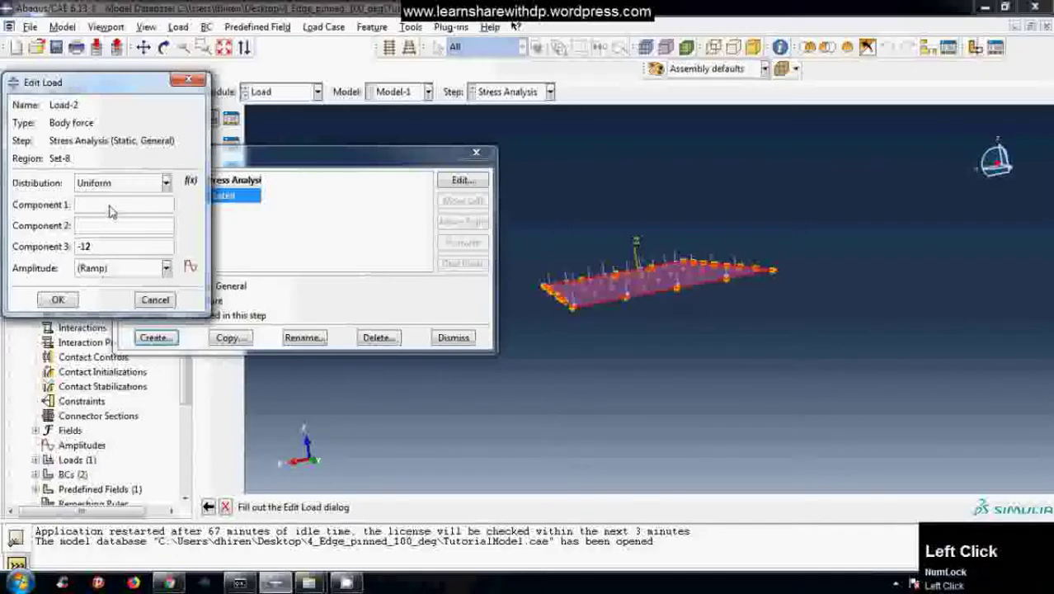
pyautogui.write('0')
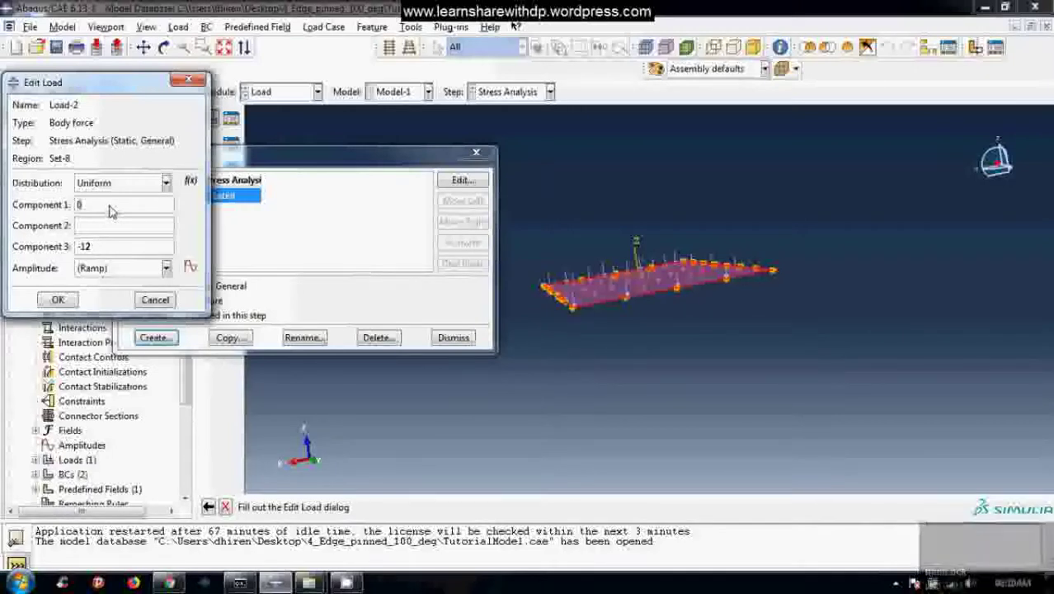
pyautogui.press('Tab')
pyautogui.write('0')
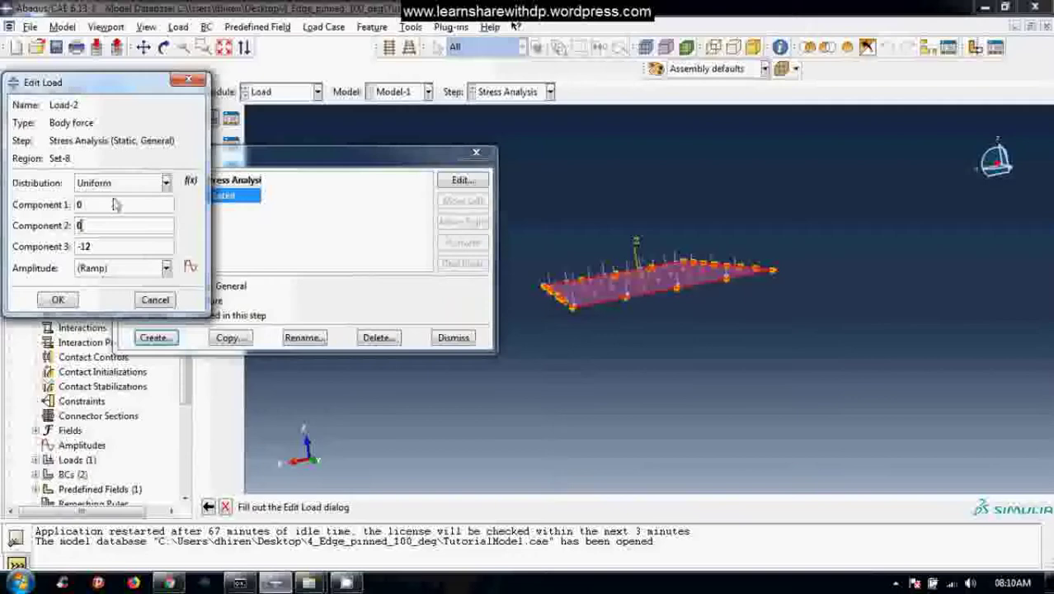
pyautogui.click(56, 302)
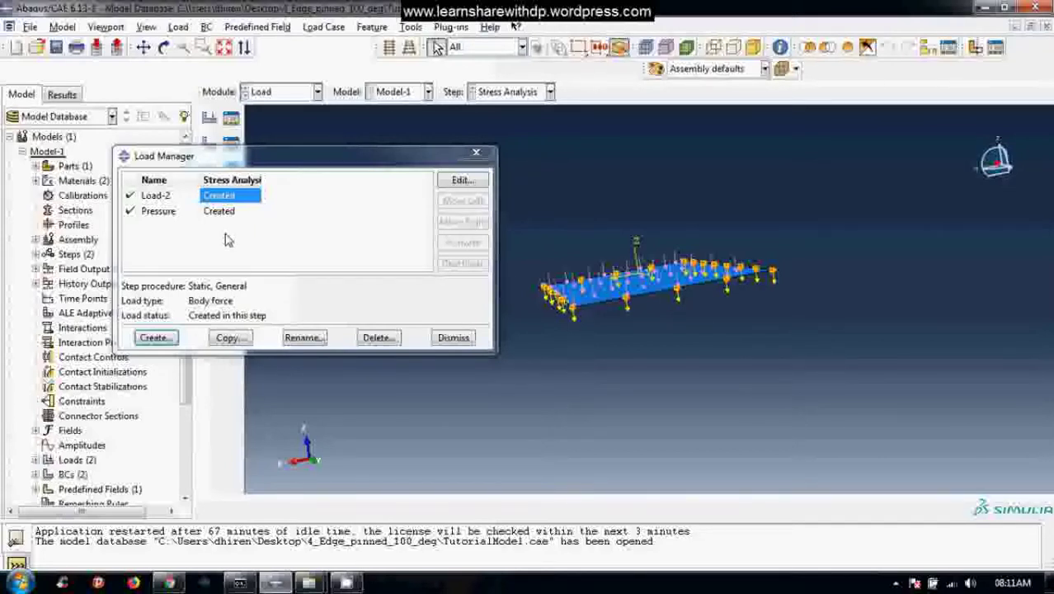
# - Uncheck Load-2 in the Load Manager so only the Pressure load stays active
pyautogui.click(129, 196)
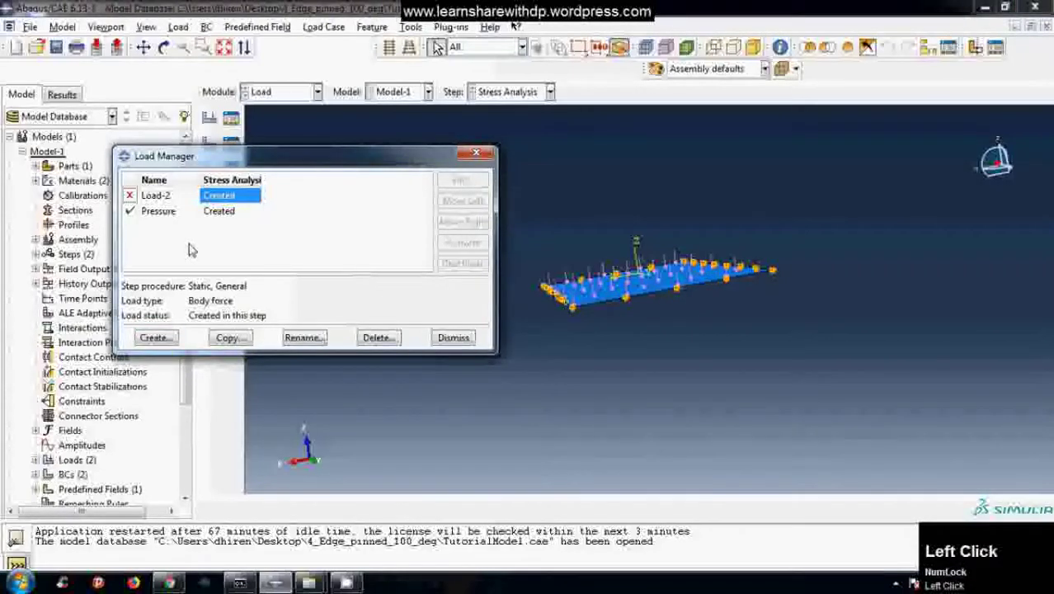
# - Create a new Gravity load, Load-3, on the whole model
pyautogui.click(156, 338)
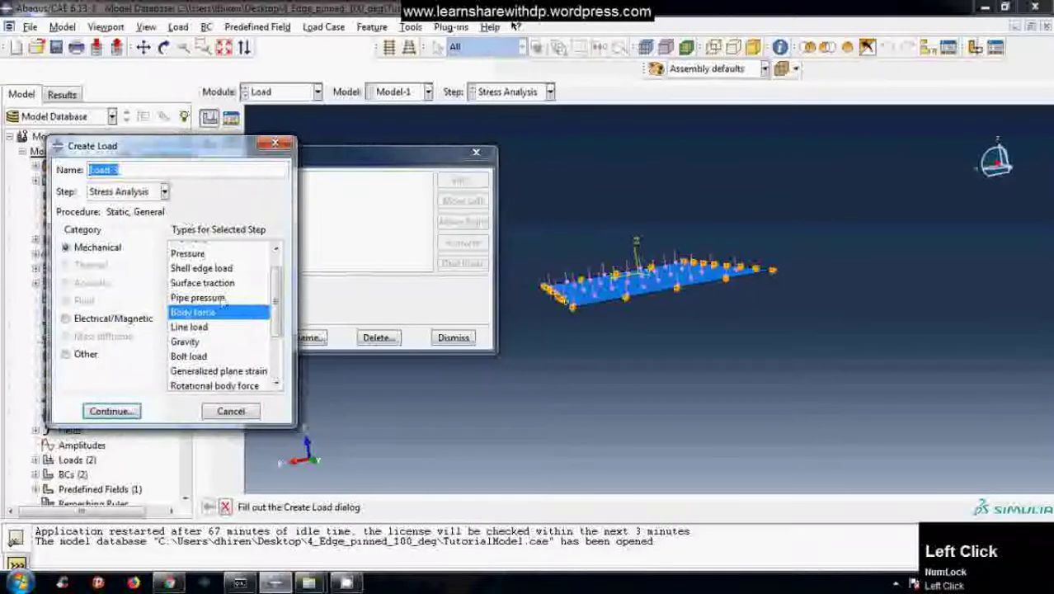
pyautogui.click(227, 344)
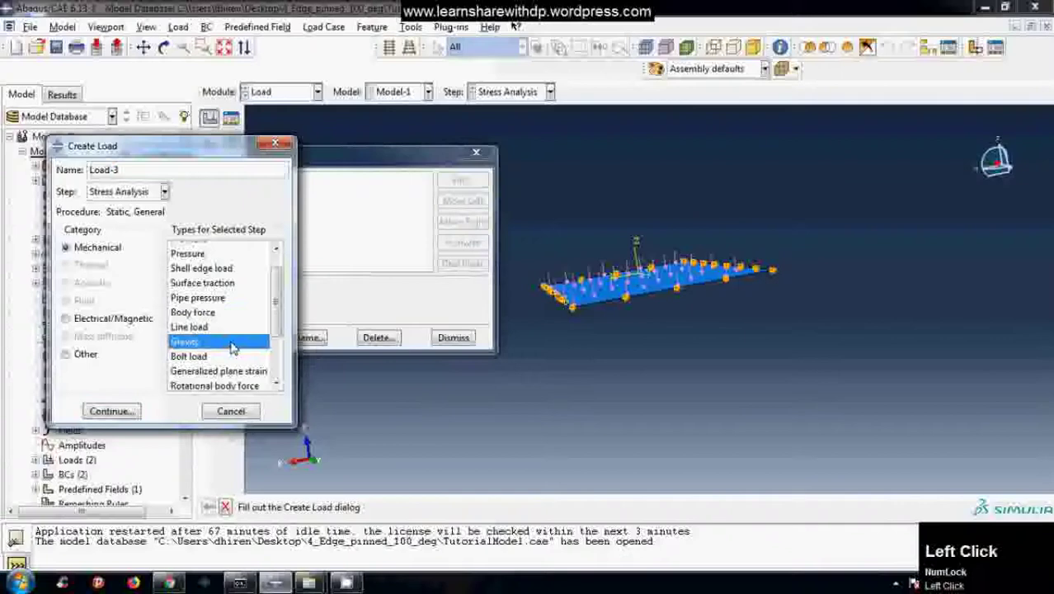
pyautogui.click(110, 411)
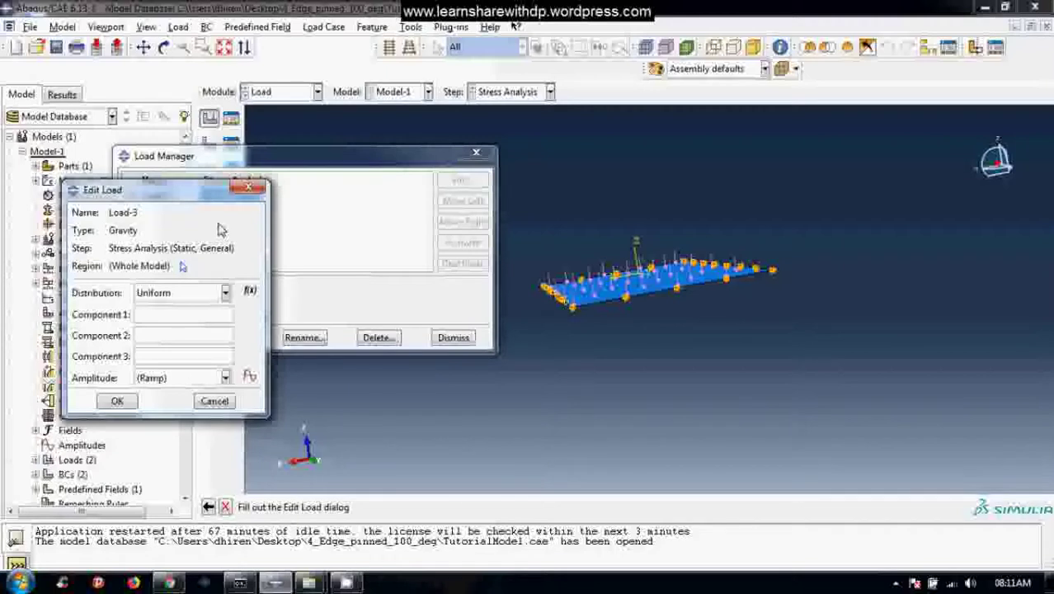
# - Enter gravity components 0, 0 and −9.81 for Load-3 and save it
pyautogui.click(175, 361)
pyautogui.write('-9.81')
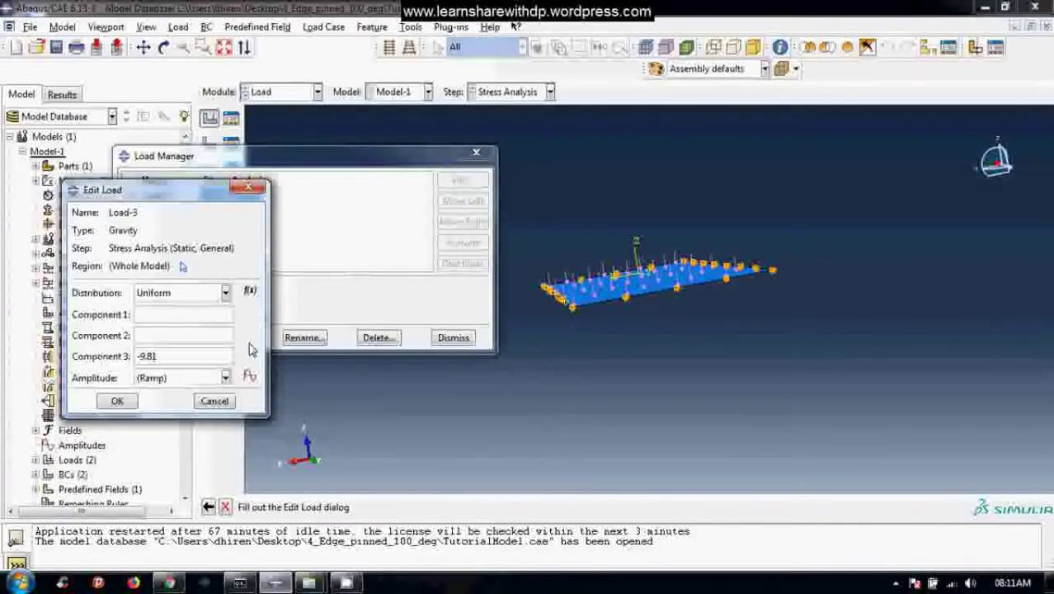
pyautogui.click(207, 323)
pyautogui.write('0')
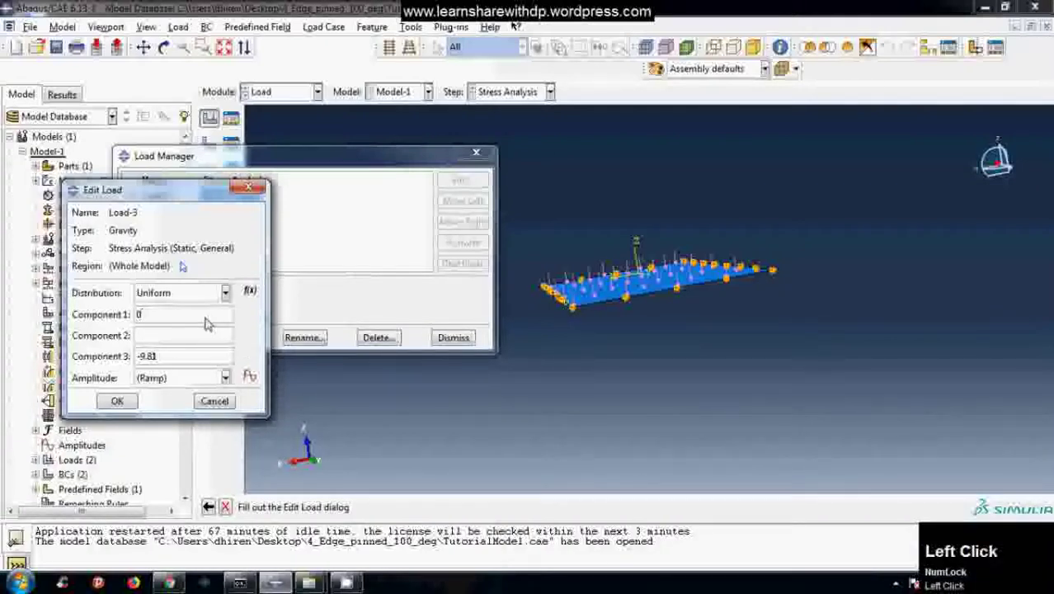
pyautogui.click(209, 338)
pyautogui.write('0')
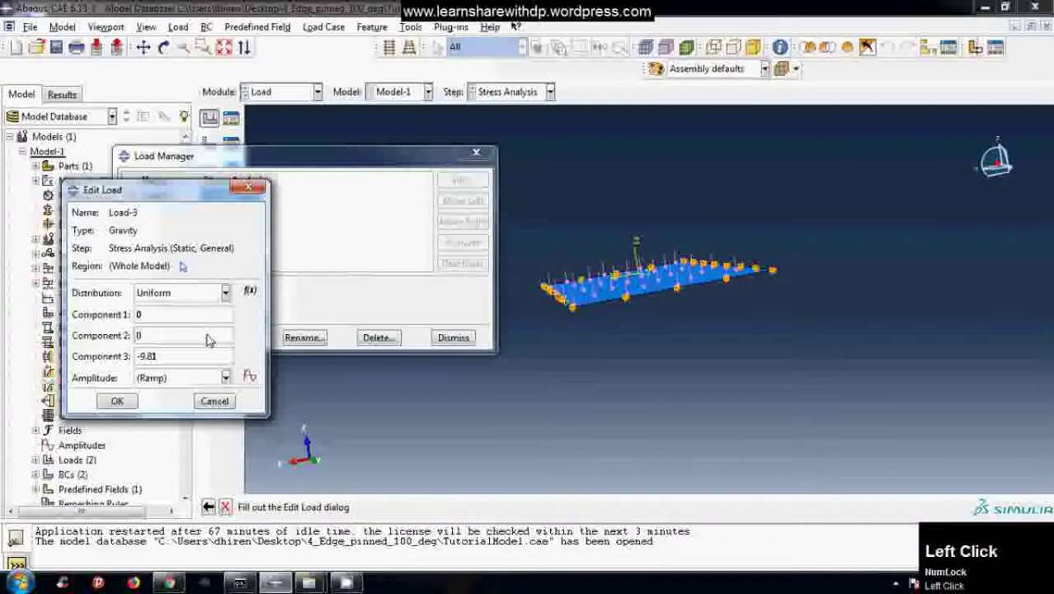
pyautogui.click(116, 401)
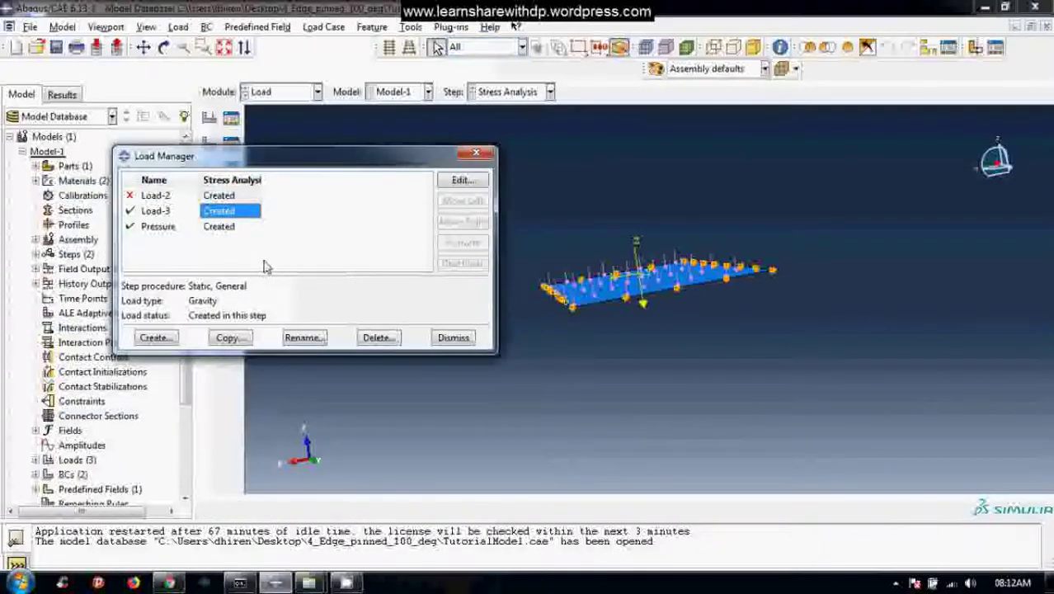